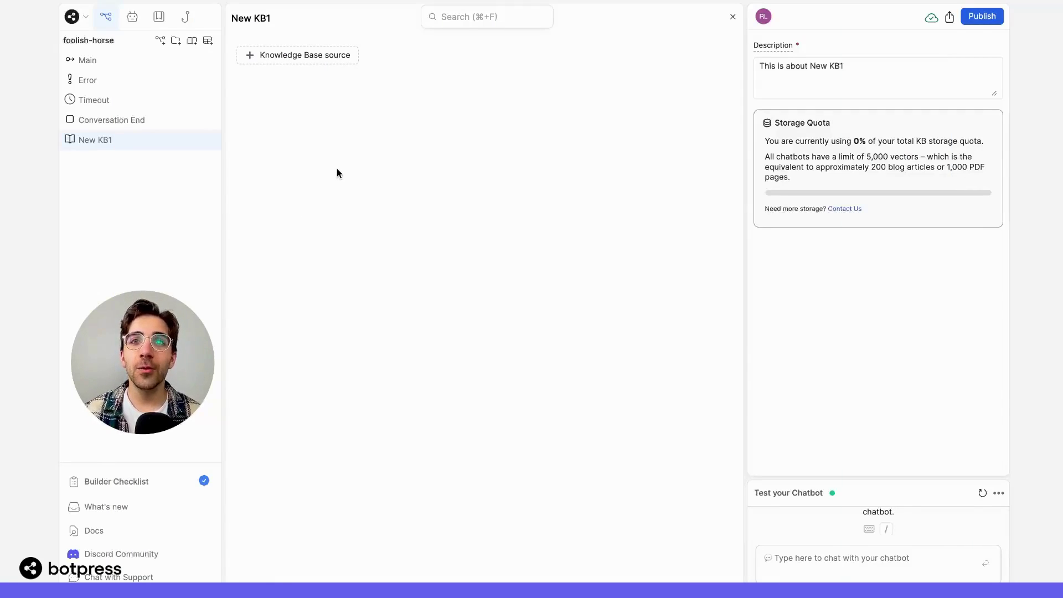
{"action": "left_click", "coordinate": [323, 57]}
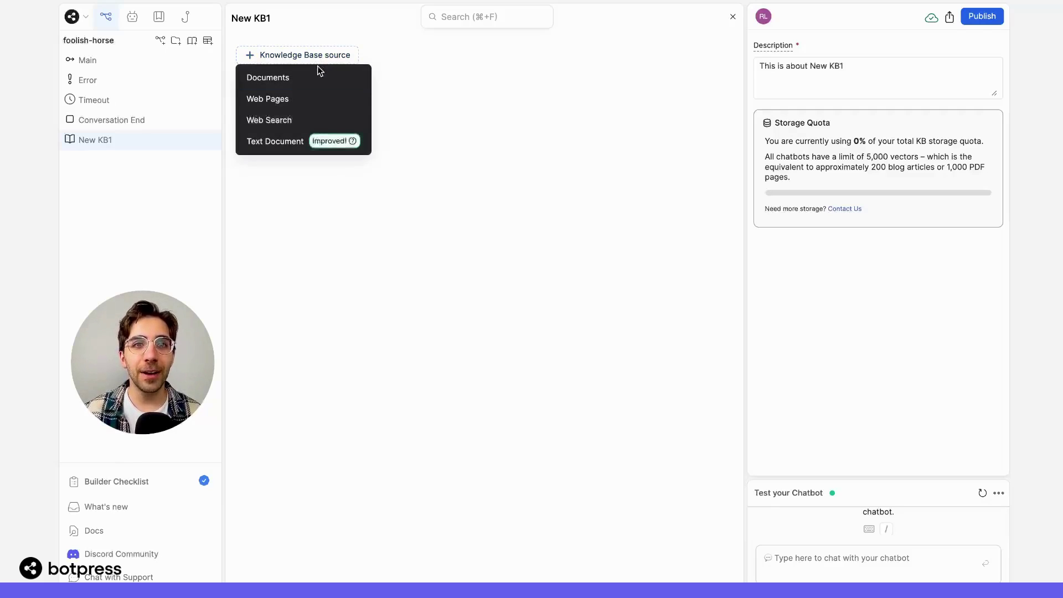
{"action": "left_click", "coordinate": [317, 78]}
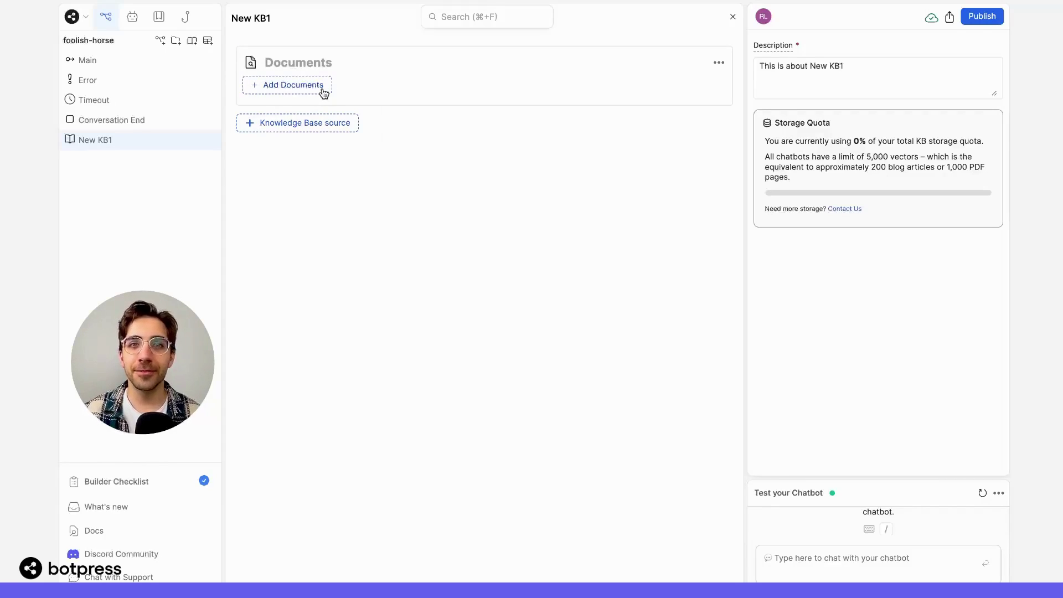
{"action": "left_click", "coordinate": [324, 89]}
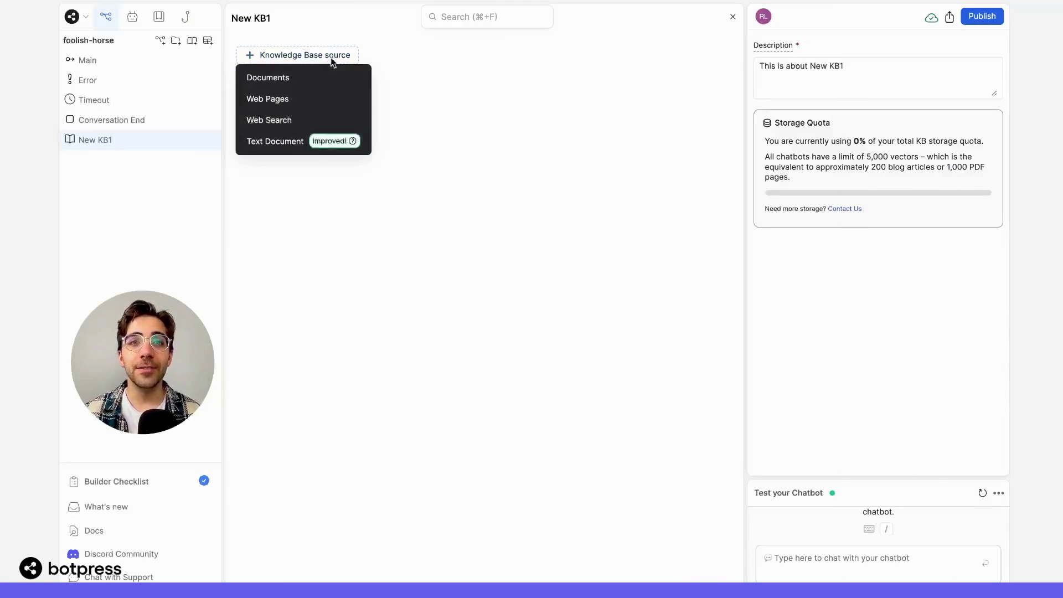
{"action": "left_click", "coordinate": [330, 100]}
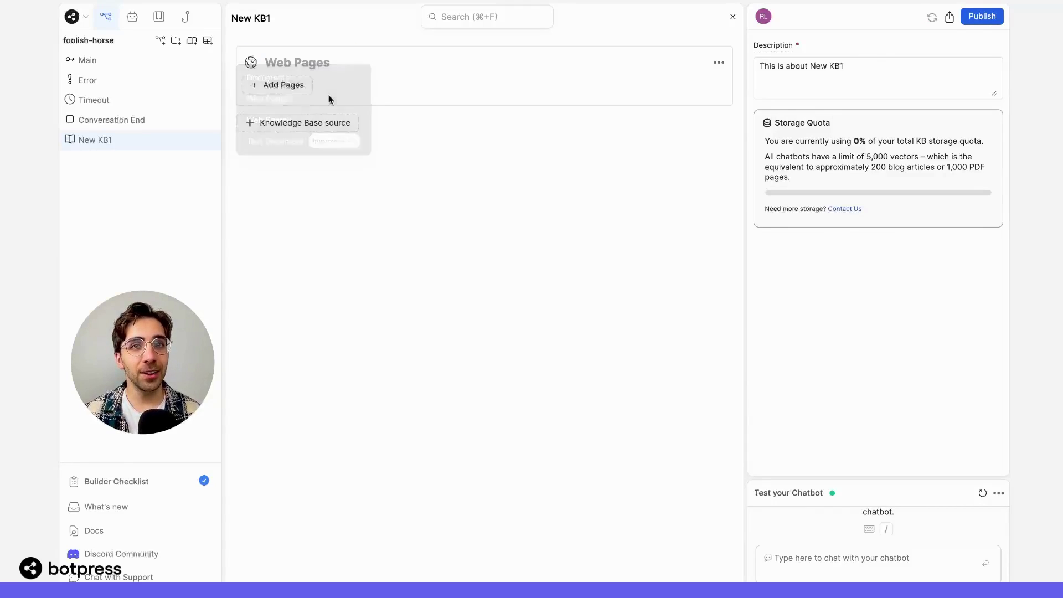
{"action": "left_click", "coordinate": [300, 88]}
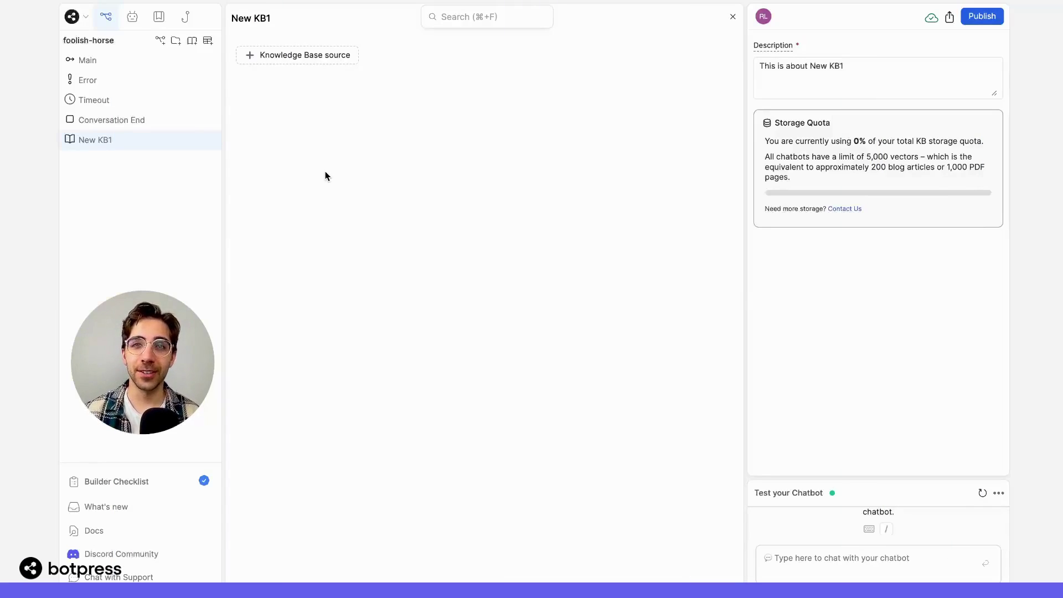
{"action": "left_click", "coordinate": [305, 55]}
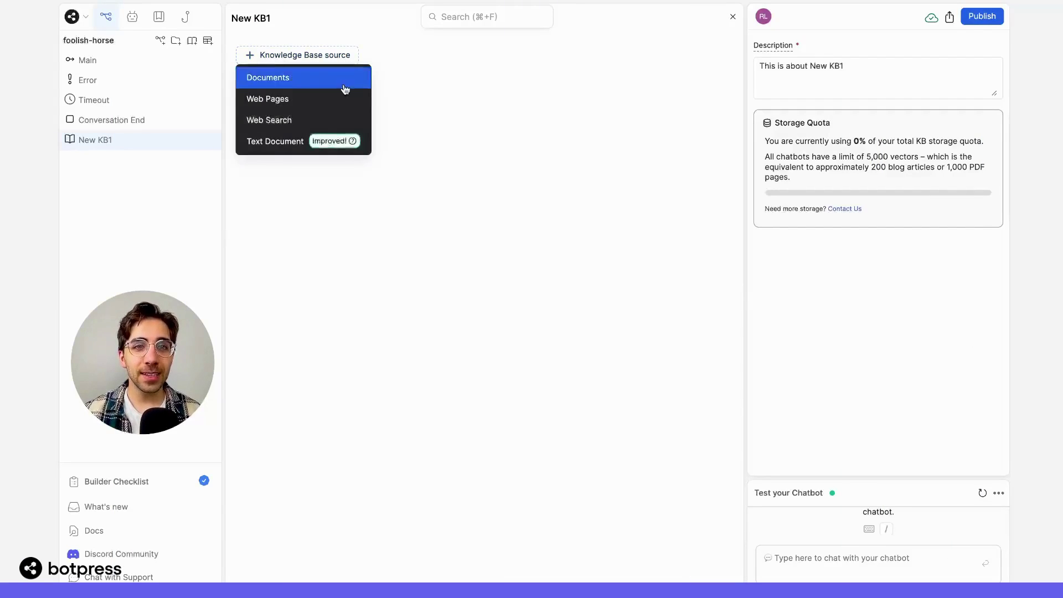
{"action": "left_click", "coordinate": [342, 120]}
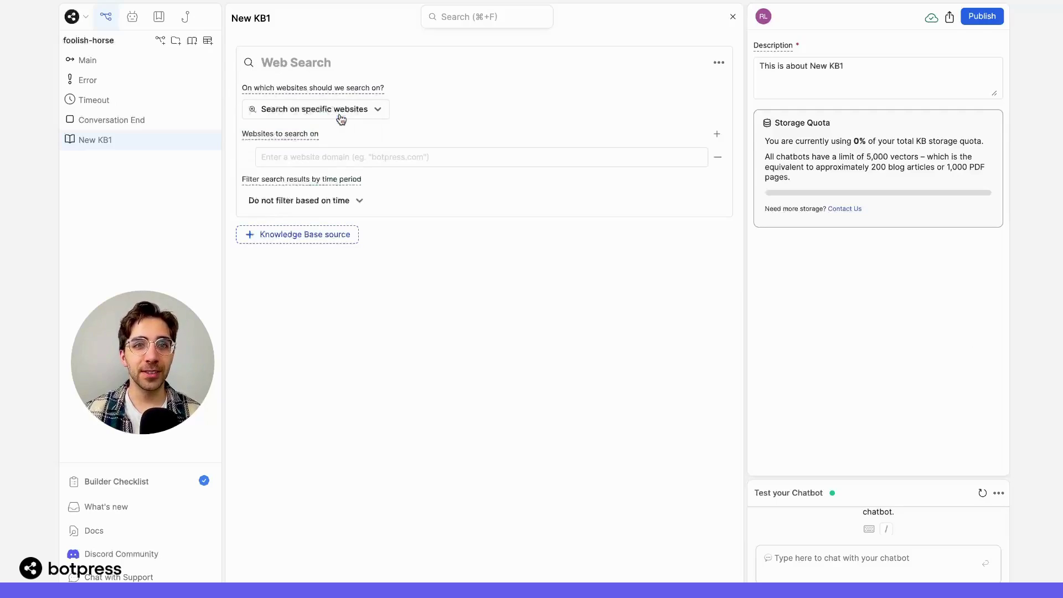
{"action": "left_click", "coordinate": [356, 112]}
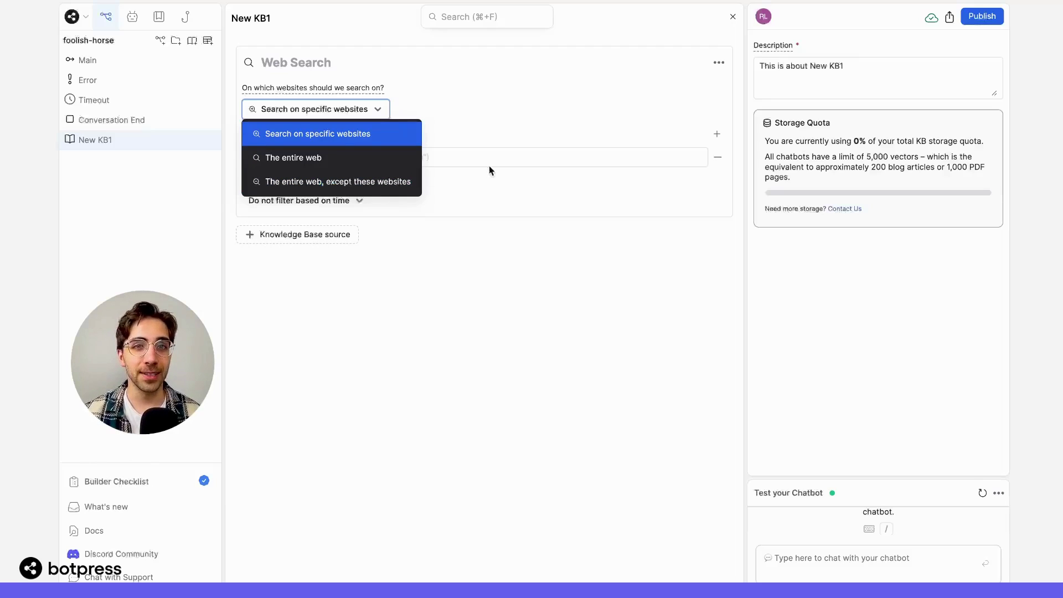
{"action": "left_click", "coordinate": [511, 125]}
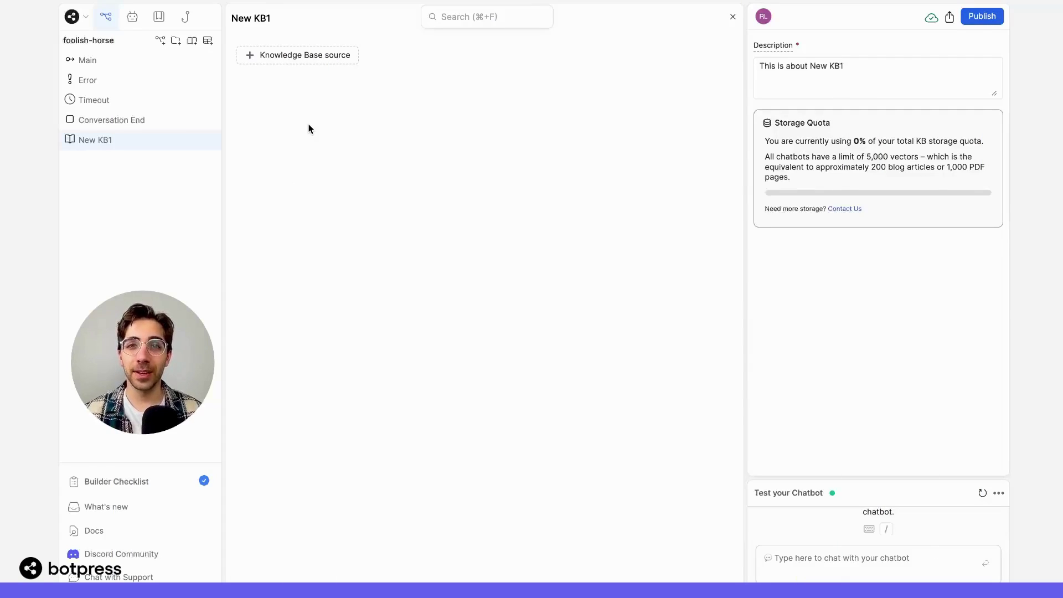
- Add a Text Document source to New KB1 and place the cursor in its empty text area
{"action": "left_click", "coordinate": [305, 55]}
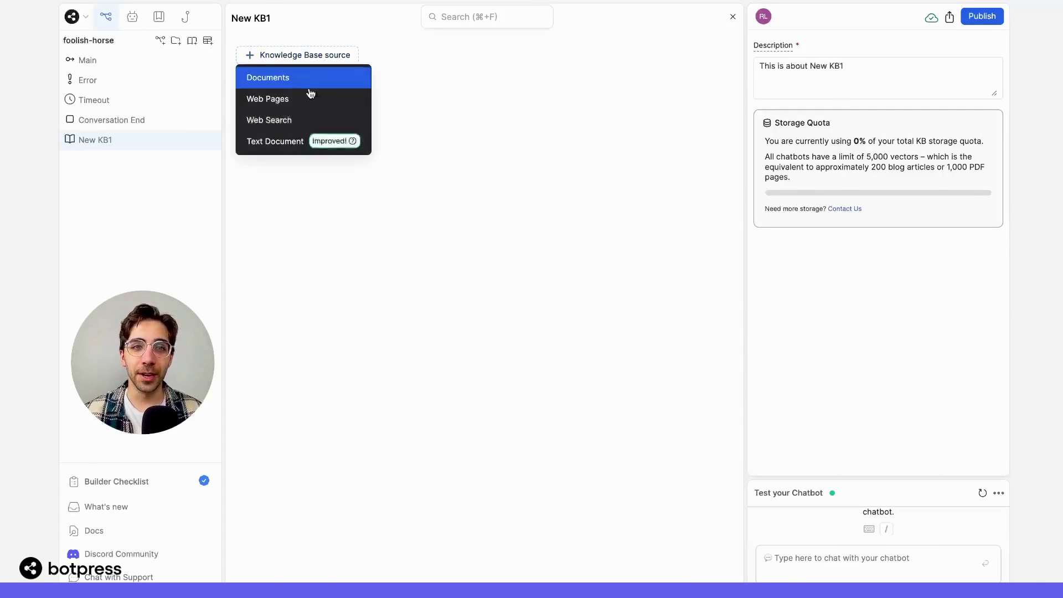
{"action": "left_click", "coordinate": [294, 142]}
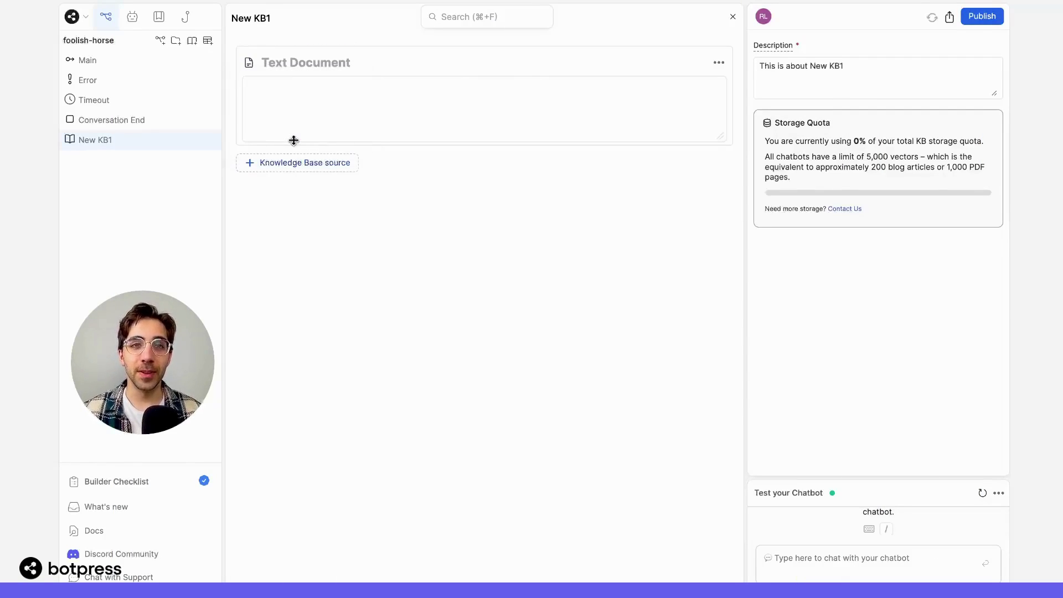
{"action": "left_click", "coordinate": [533, 103]}
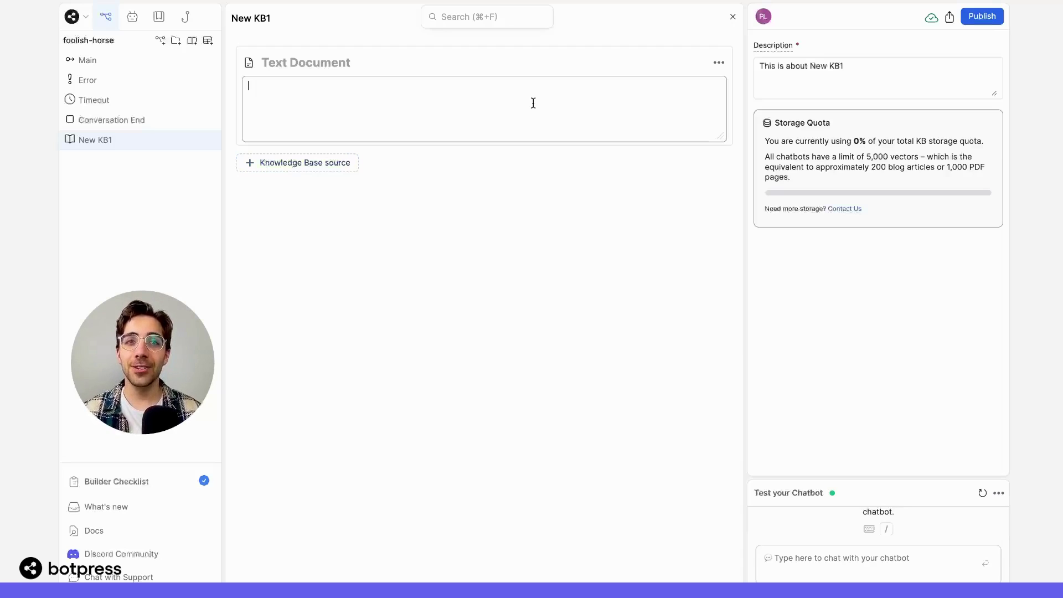
{"action": "left_click", "coordinate": [532, 102]}
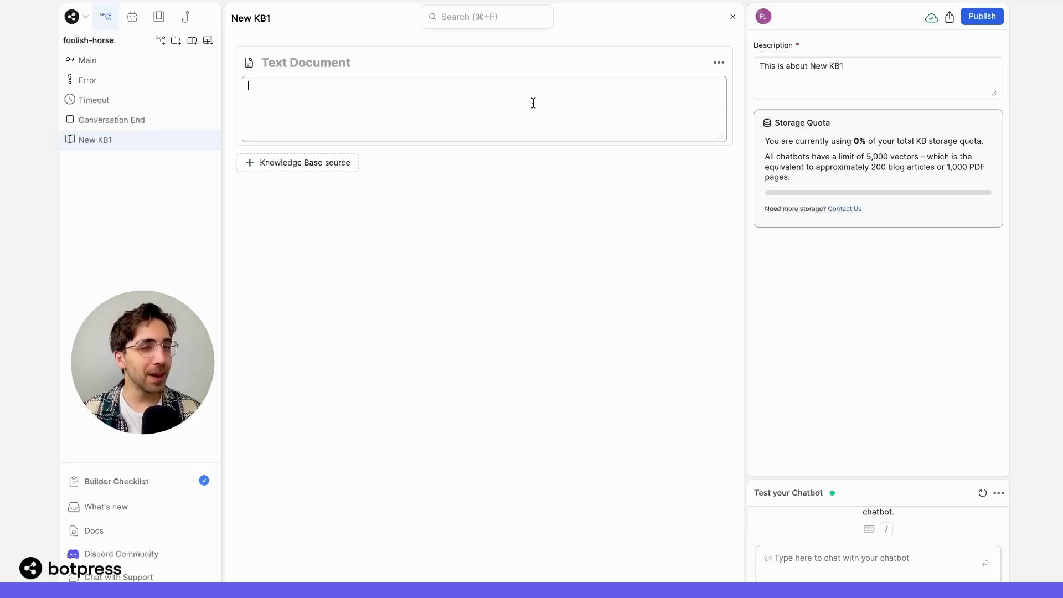